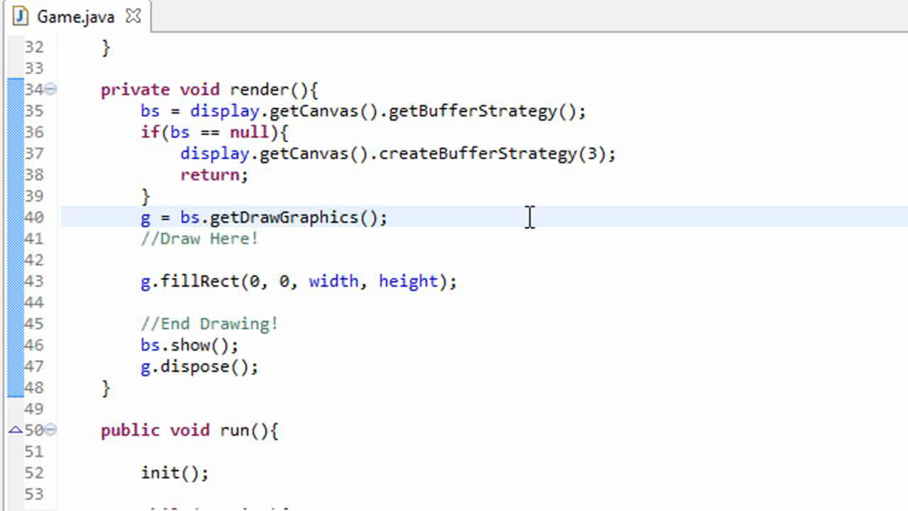
Delete the g.fillRect(0, 0, width, height) line from render() and save Game.java.
left_click_drag(519, 281, 141, 284)
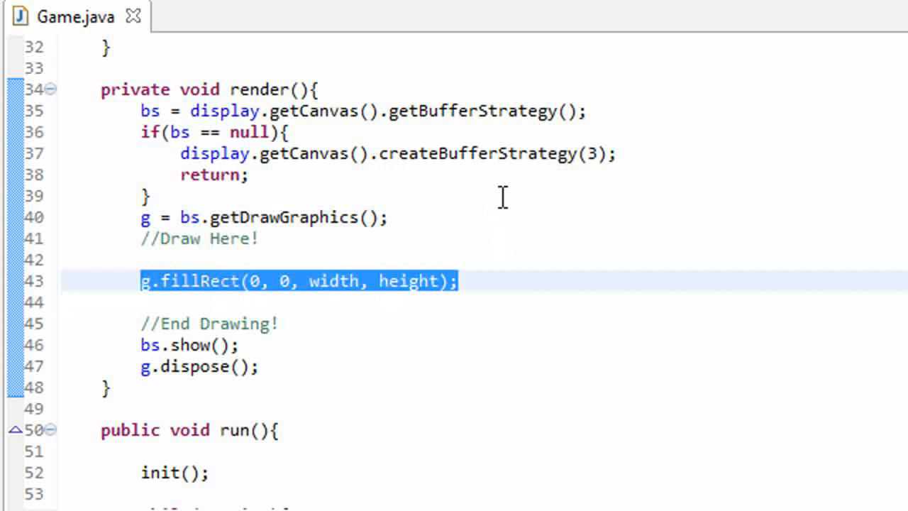
key("Delete")
key("ctrl+s")
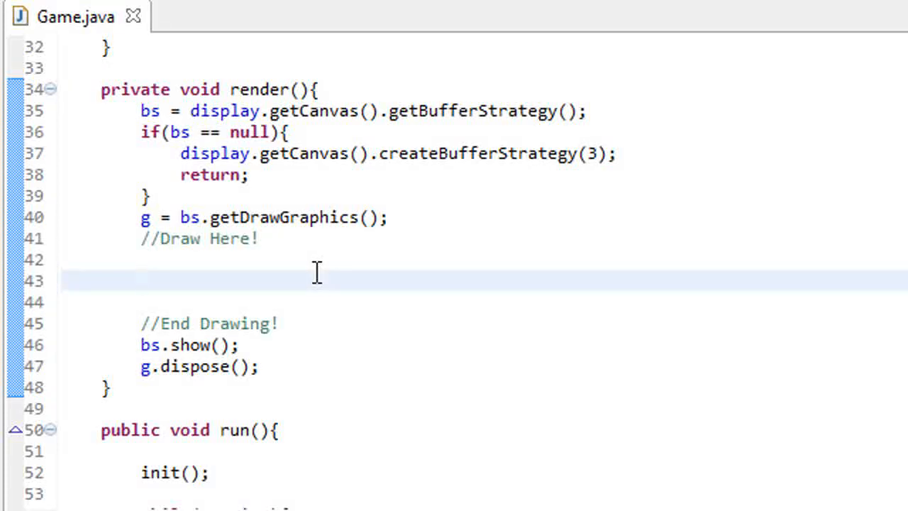
Add a //Clear Screen comment on a new line after the getDrawGraphics line.
left_click(408, 219)
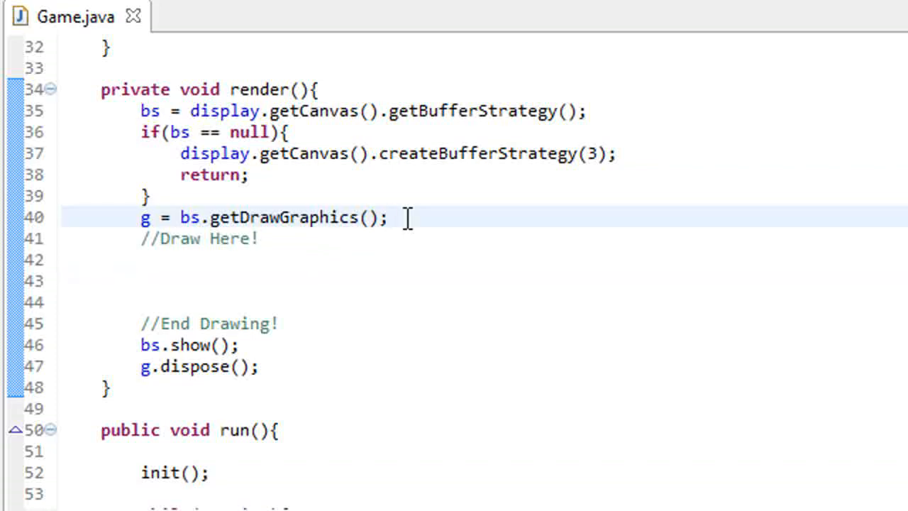
key("Return")
type("//Cl")
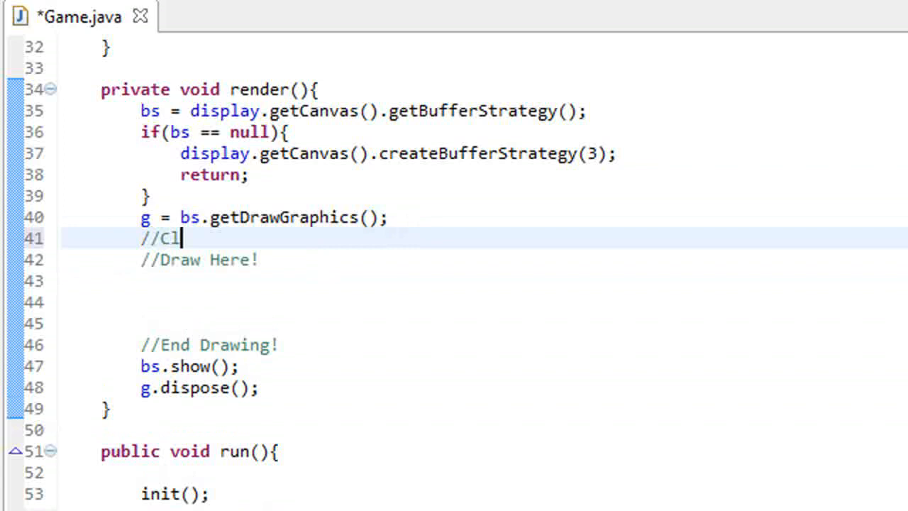
type("ear")
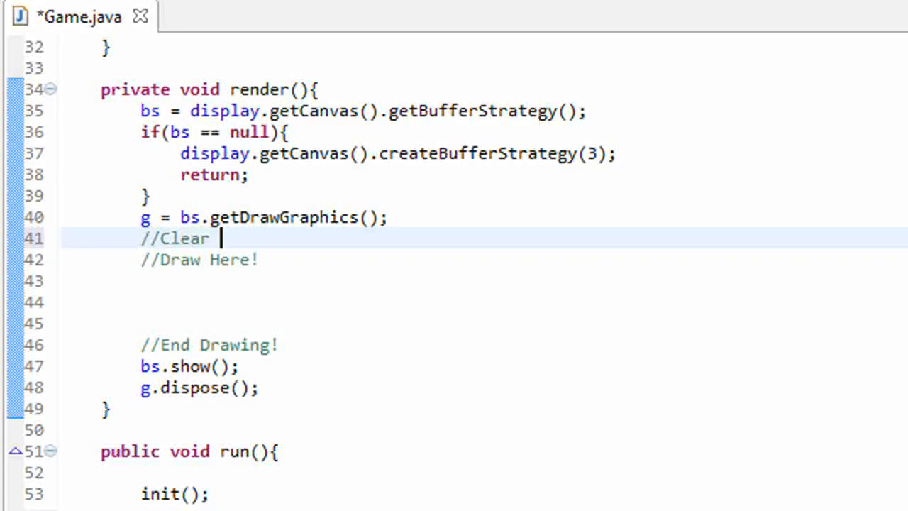
type(" C")
key("BackSpace")
type("Scxn")
key("BackSpace")
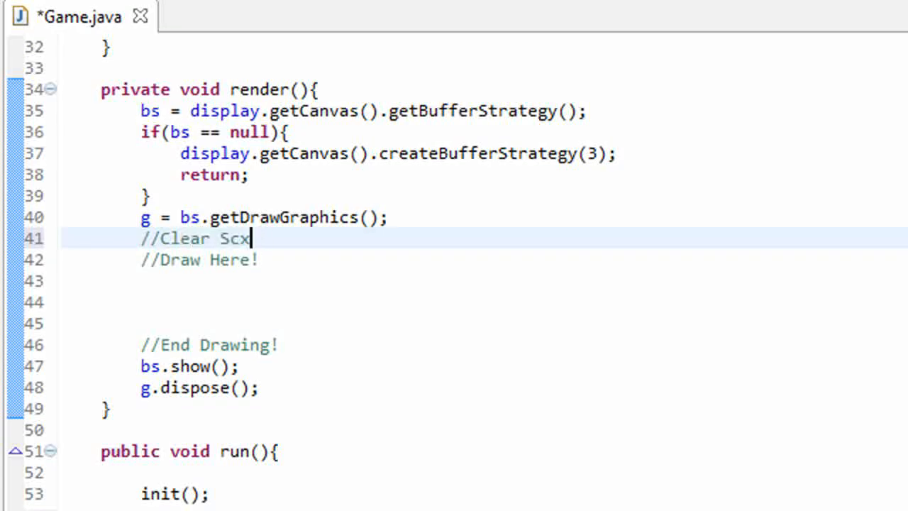
key("BackSpace")
type("reen")
key("Return")
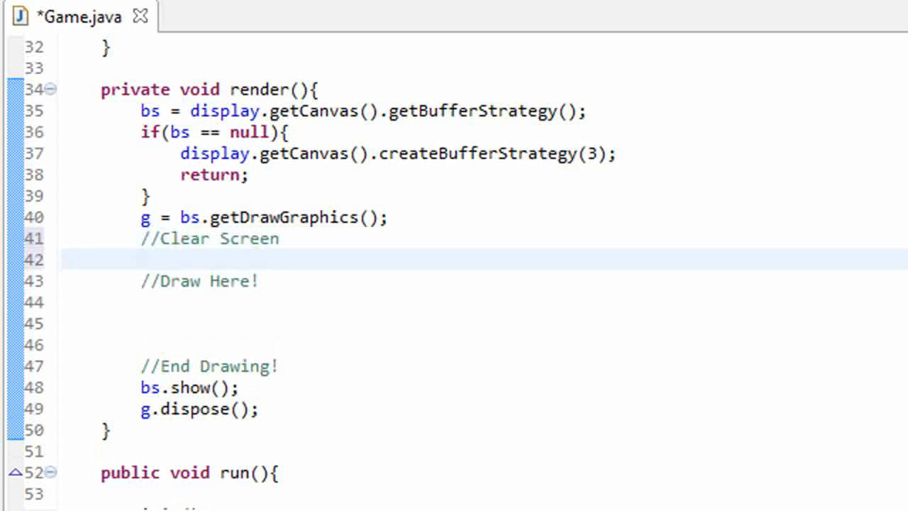
type("g.")
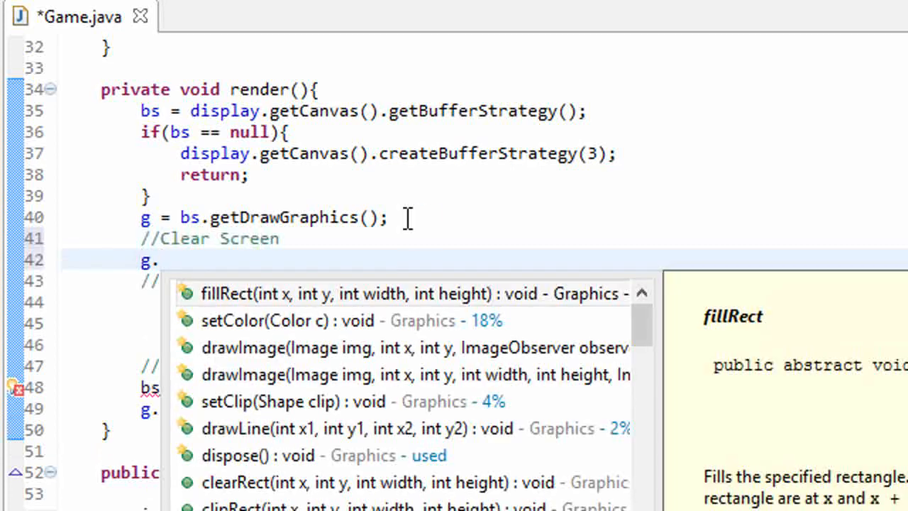
type("cl")
Add g.clearRect(0, 0, width, height); via content assist and save Game.java.
key("Return")
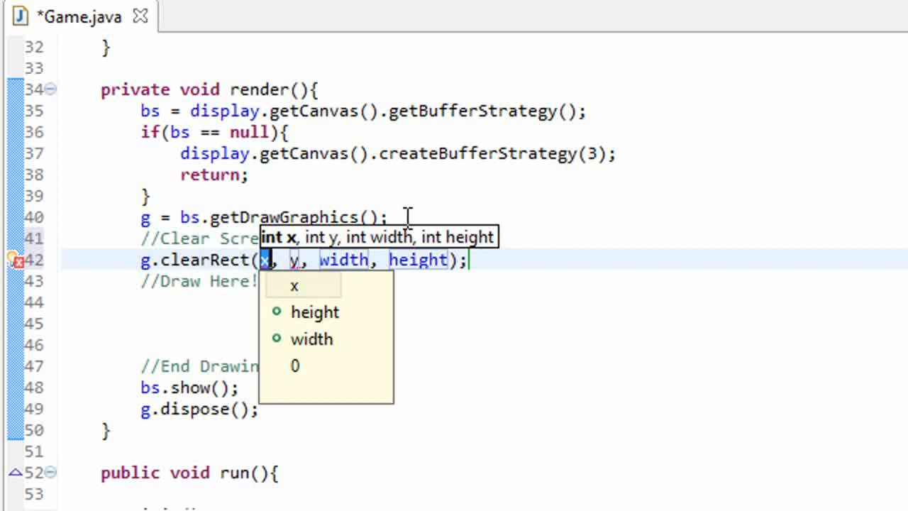
type("0")
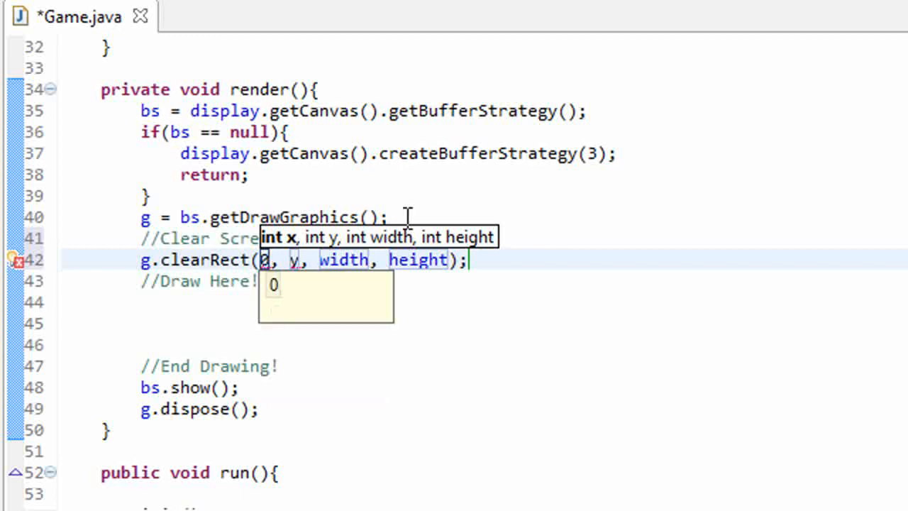
key("Tab")
type("0")
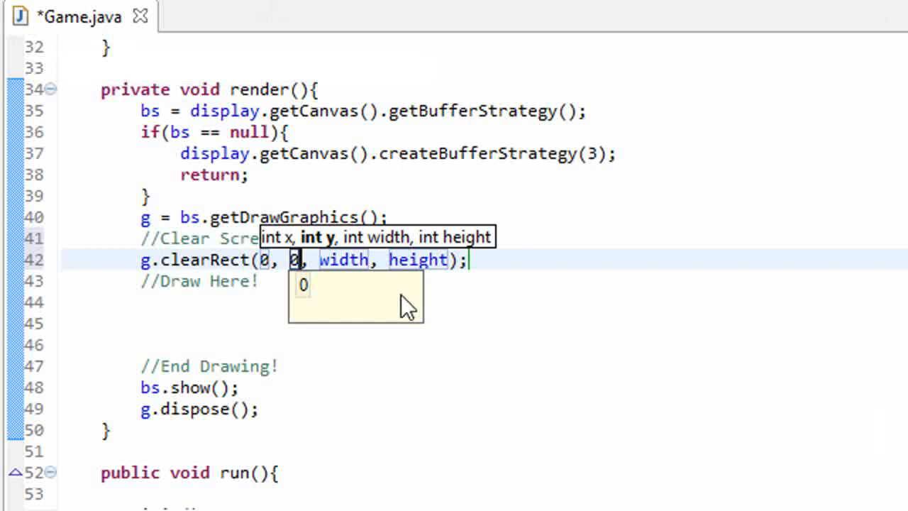
key("Tab")
key("Tab")
key("Return")
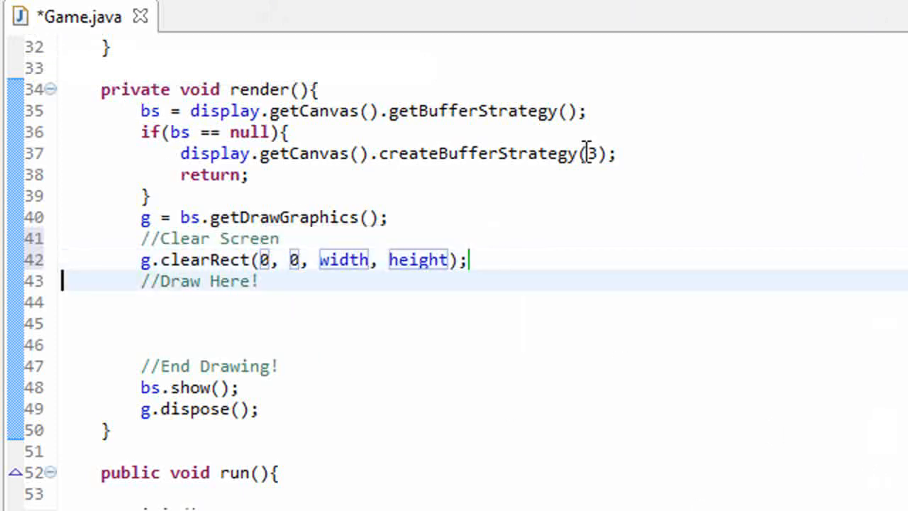
key("Down")
key("Down")
key("Tab")
type("s")
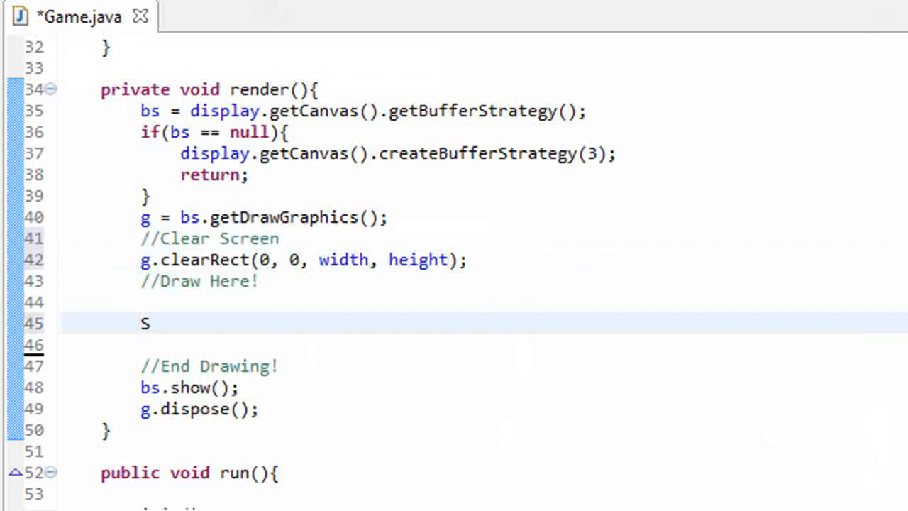
key("BackSpace")
key("ctrl+s")
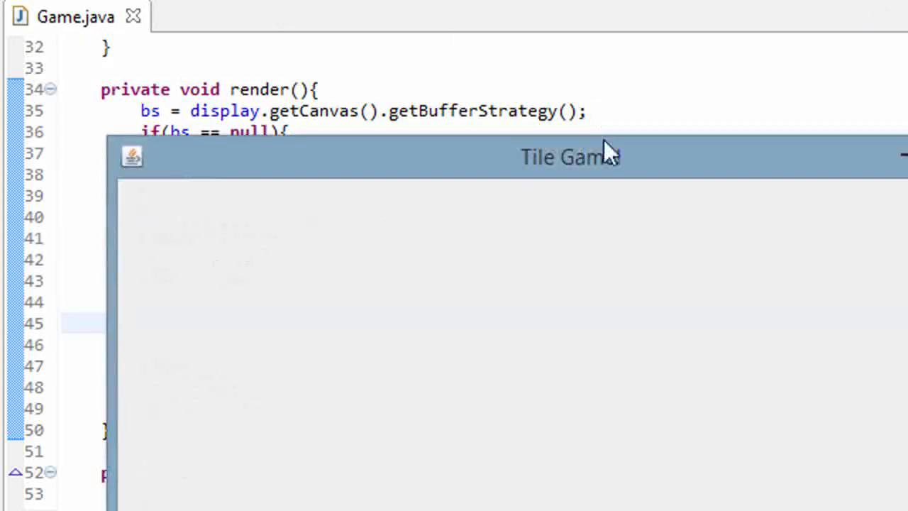
left_click_drag(604, 151, 474, 37)
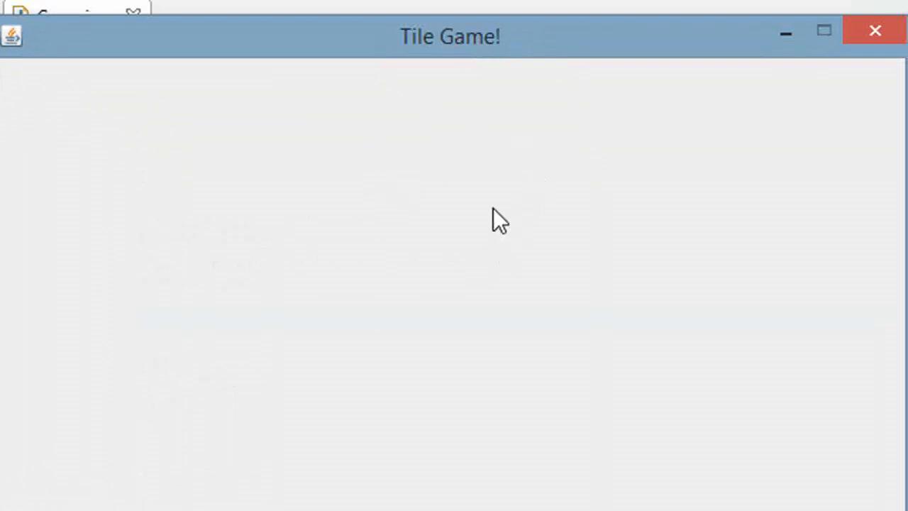
left_click(877, 49)
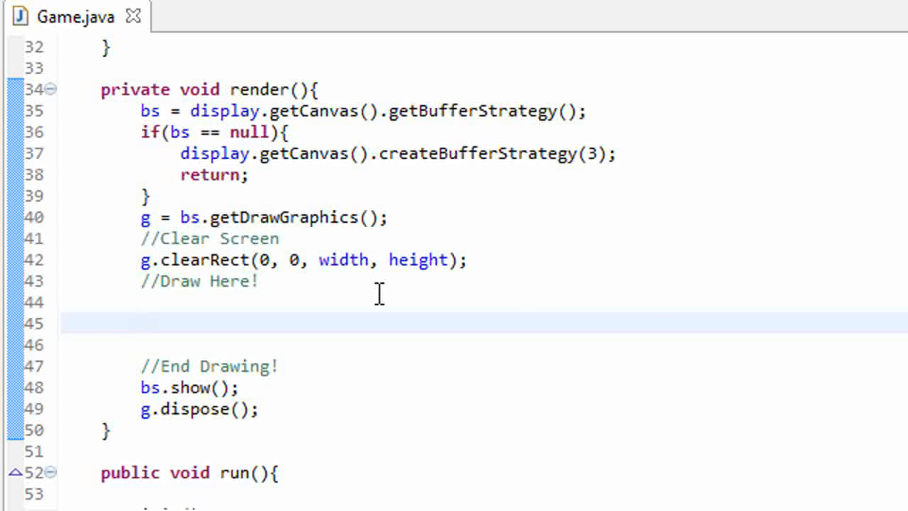
type("g.")
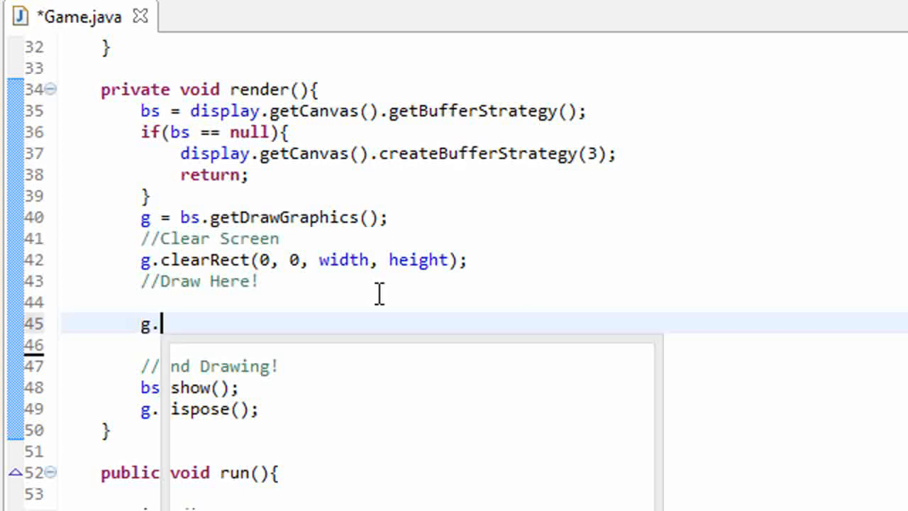
type("drawRec")
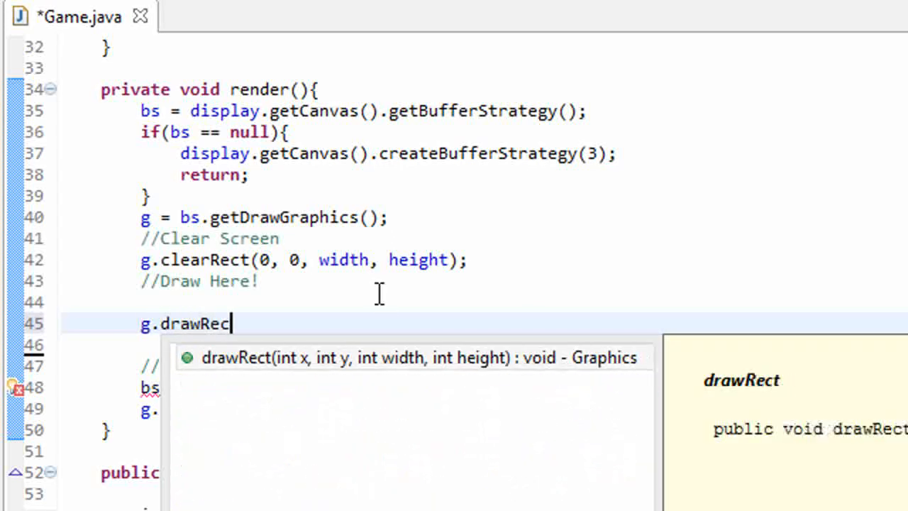
Add g.drawRect(10, 50, 50, 70); via content assist and save Game.java.
key("Return")
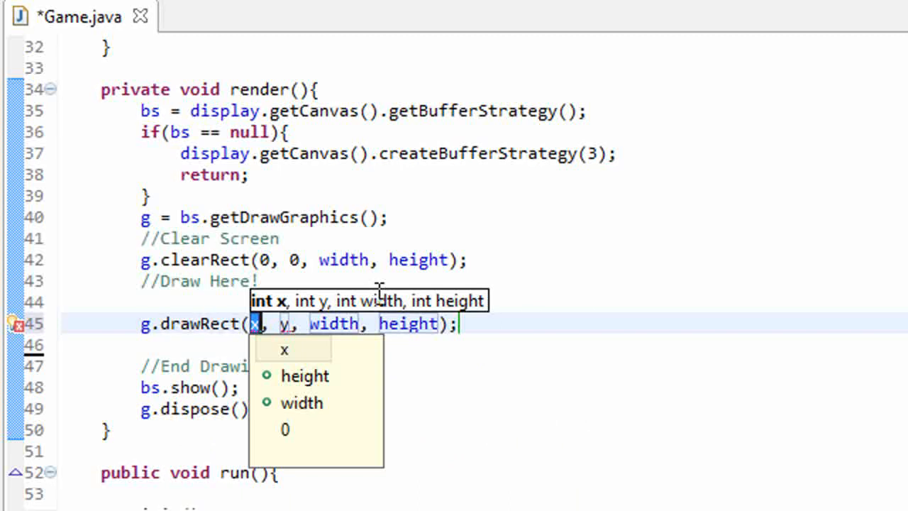
type("10")
key("Tab")
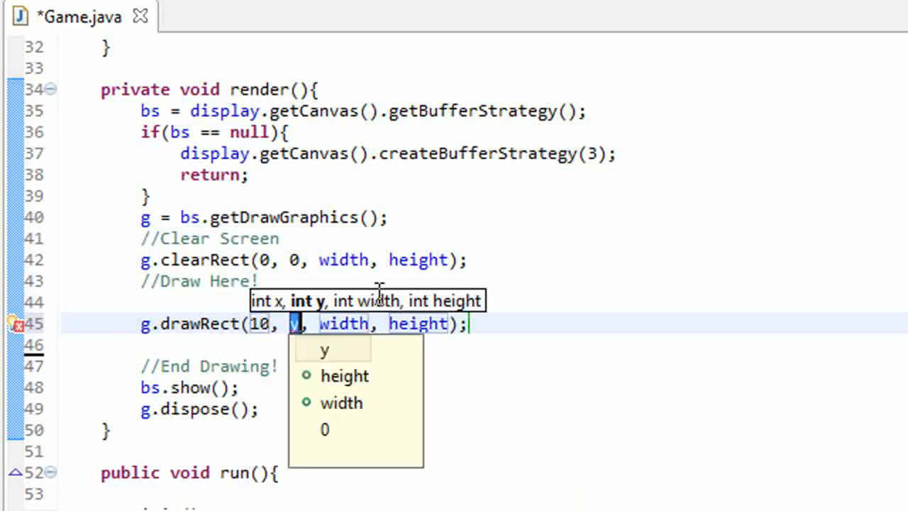
type("50")
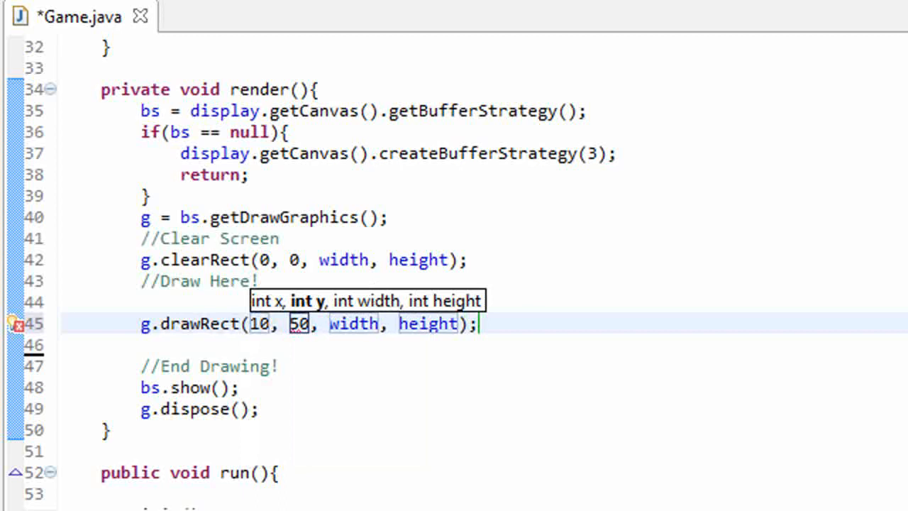
key("Tab")
type("50")
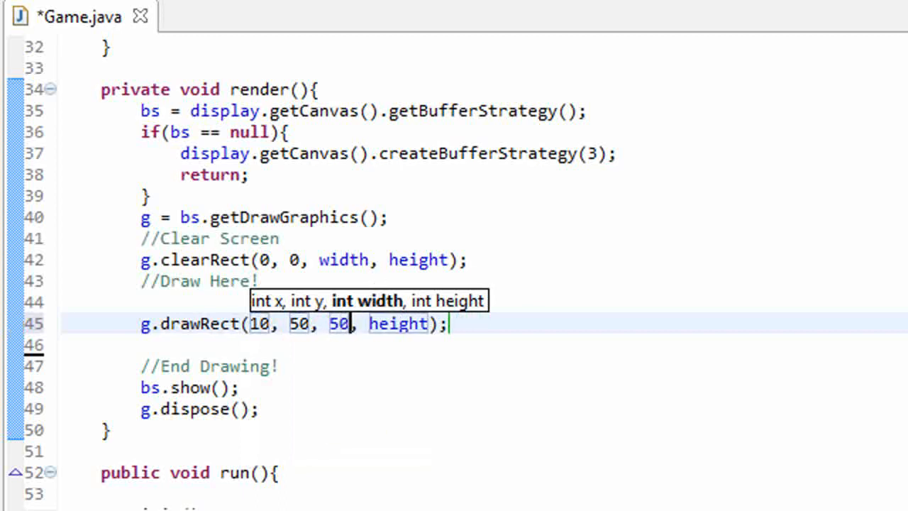
key("Tab")
type("70")
key("Return")
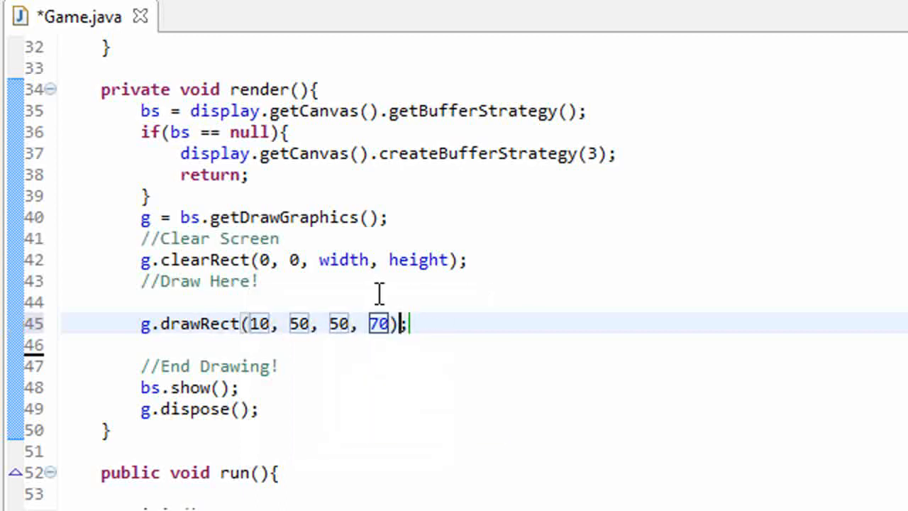
key("ctrl+s")
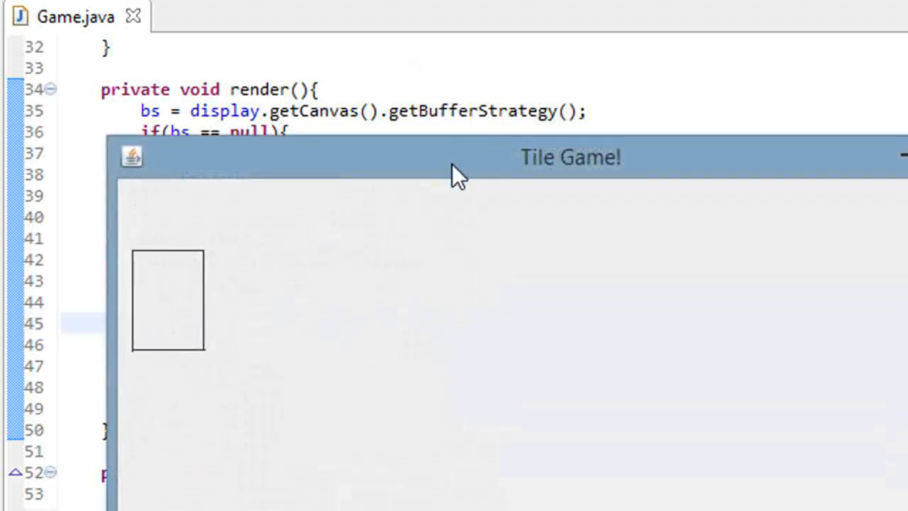
Move the Tile Game! window aside to view the outlined rectangle.
left_click_drag(455, 167, 806, 83)
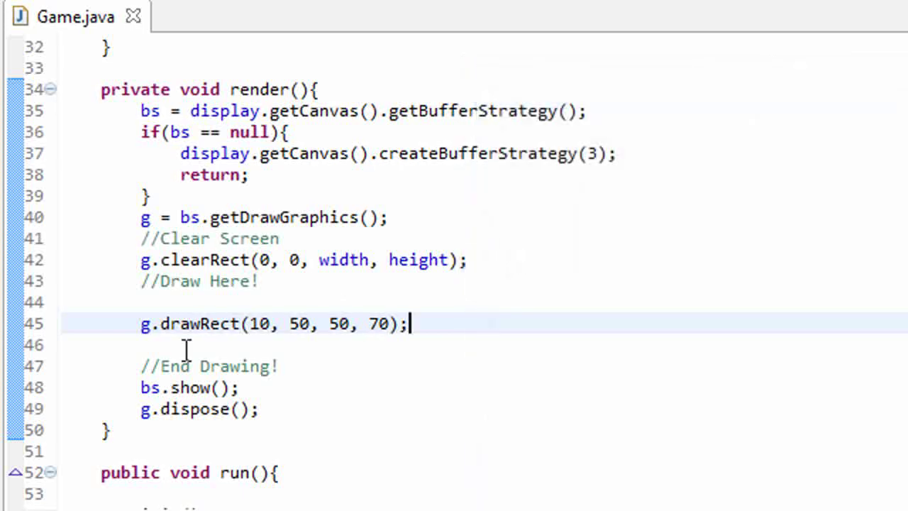
Change g.drawRect to g.fillRect, save, run the game to see the solid rectangle, then close it.
left_click(211, 325)
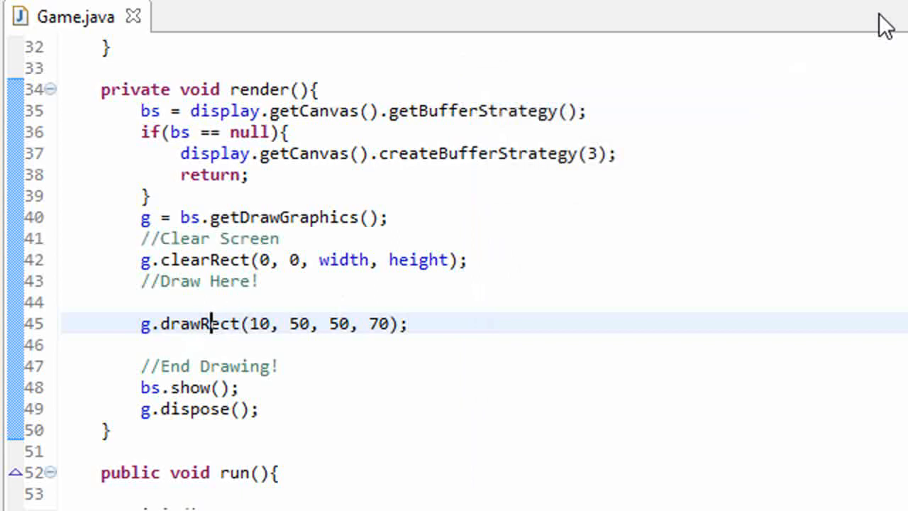
key("shift+Left")
key("shift+Left")
key("shift+Left")
key("shift+Left")
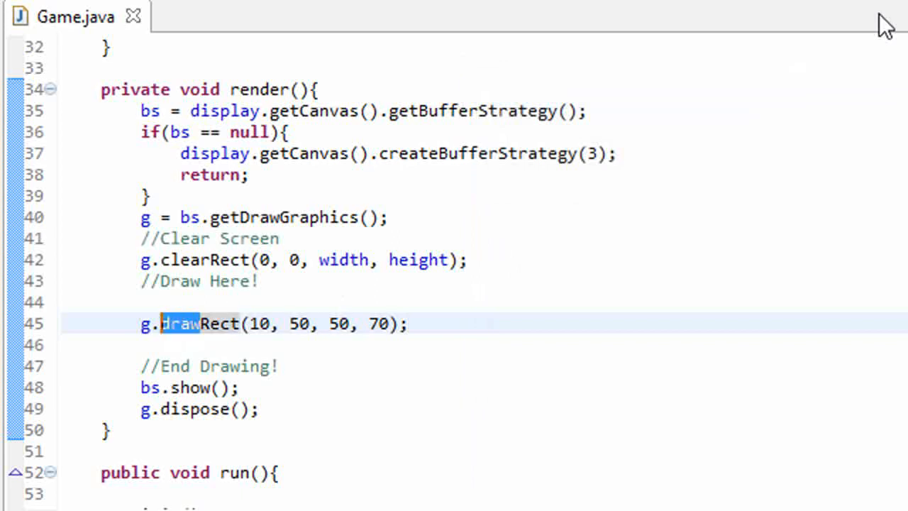
type("fill")
key("ctrl+s")
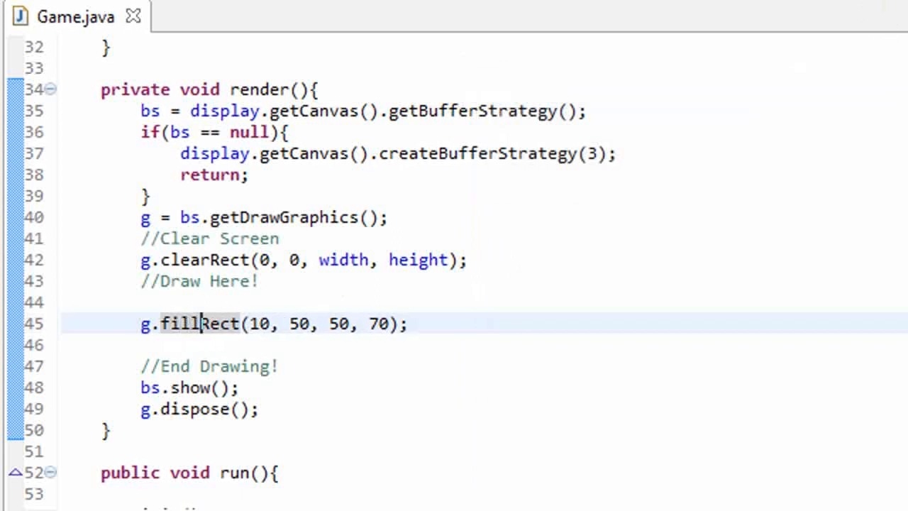
key("ctrl+F11")
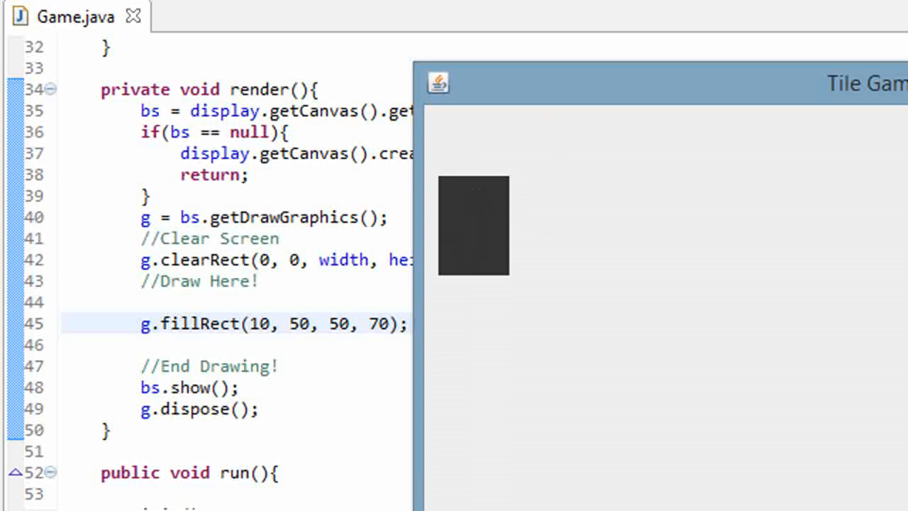
key("alt+F4")
left_click(495, 290)
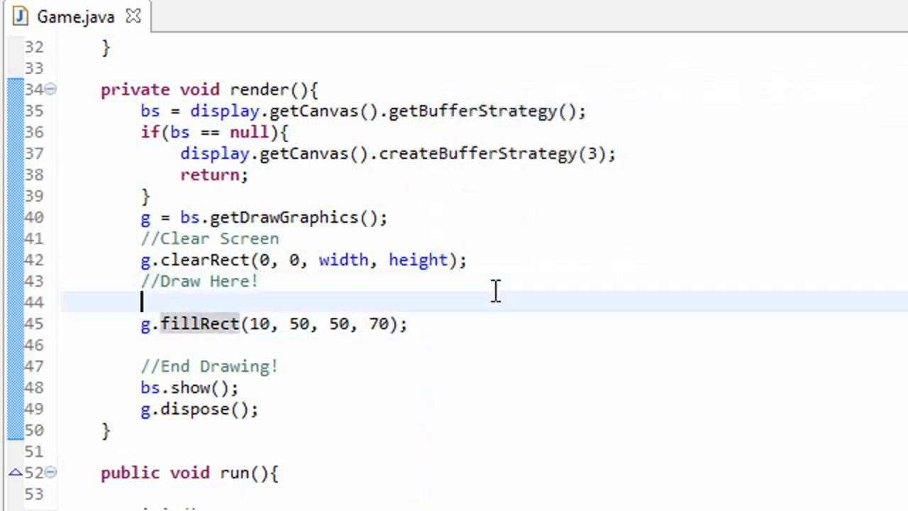
Insert g.setColor(Color.red); above the fillRect line, add the Color import, and save.
key("Return")
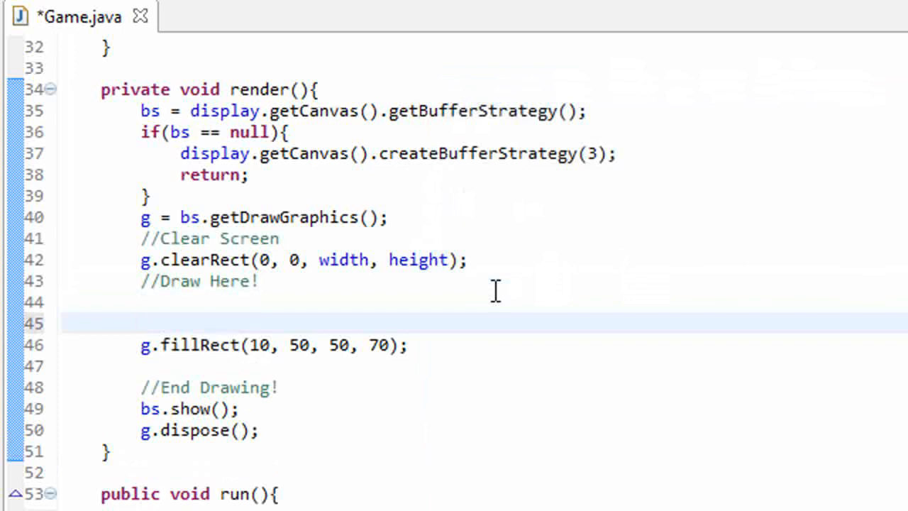
type("g.setColor")
key("Escape")
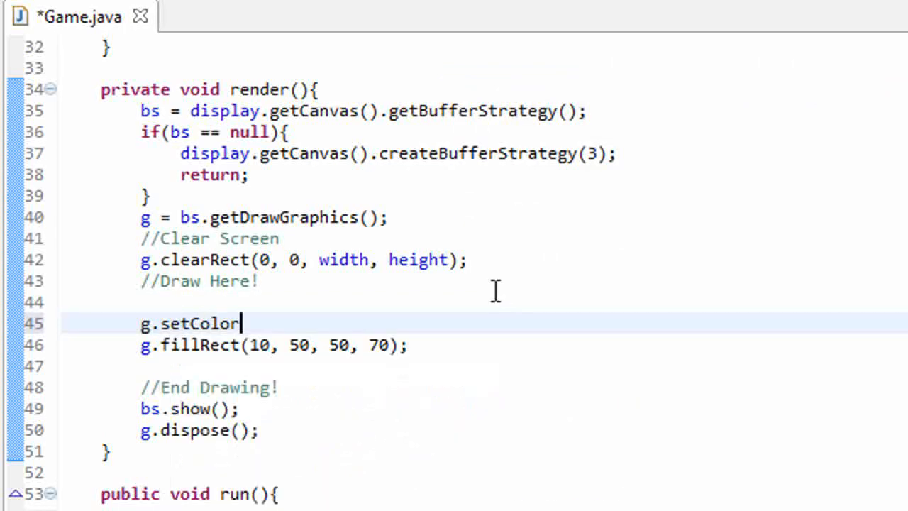
type("(Color")
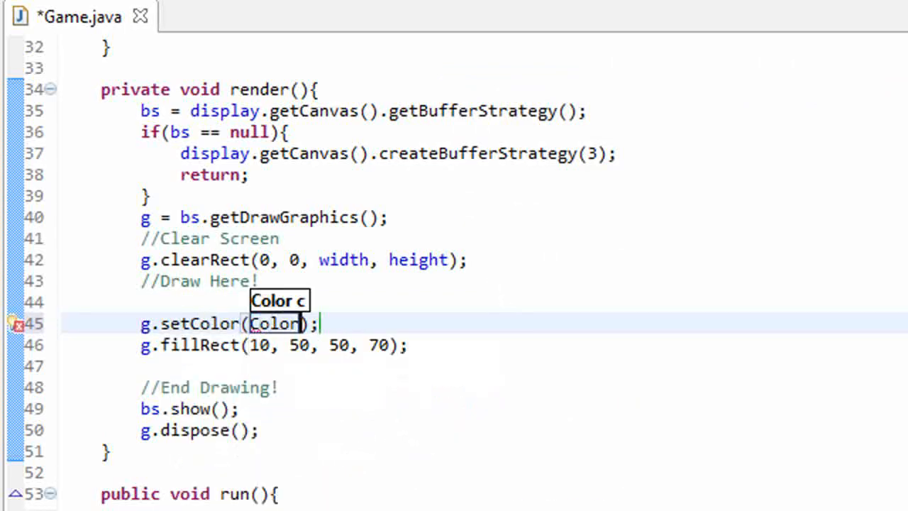
type(".red")
key("End")
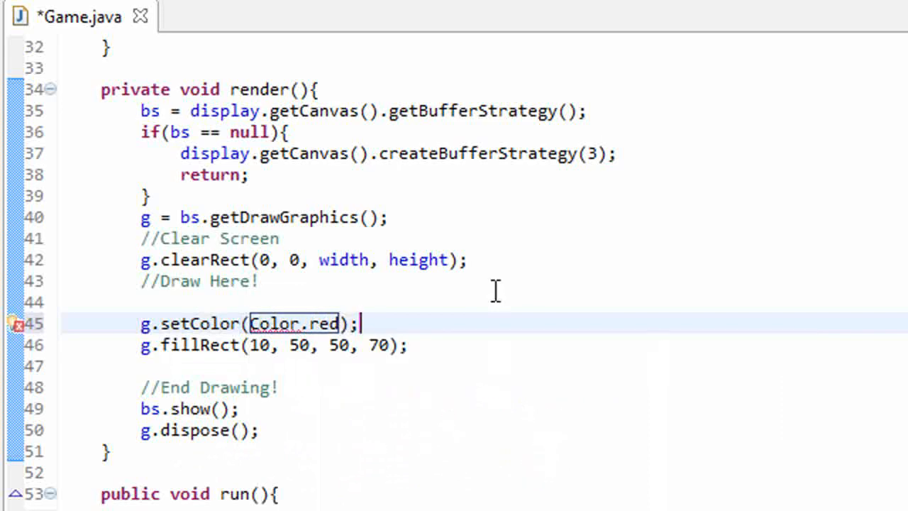
key("ctrl+shift+o")
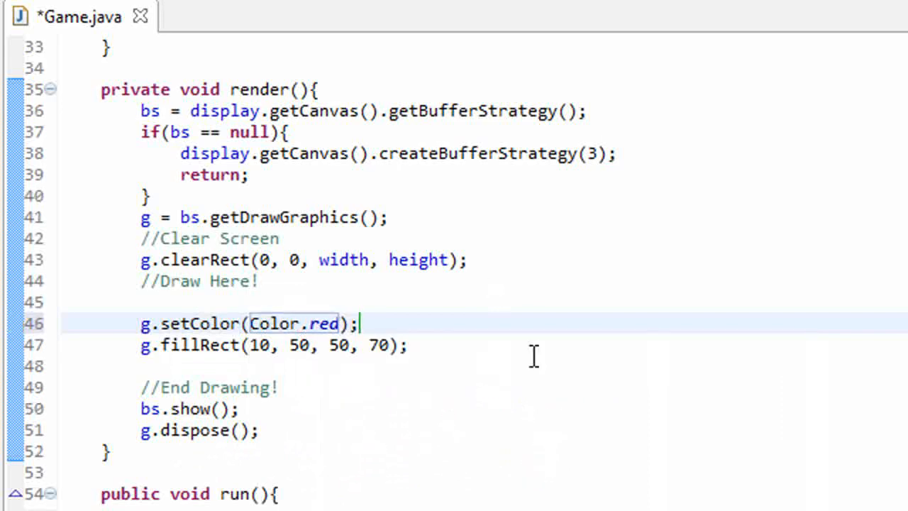
left_click(516, 364)
key("ctrl+s")
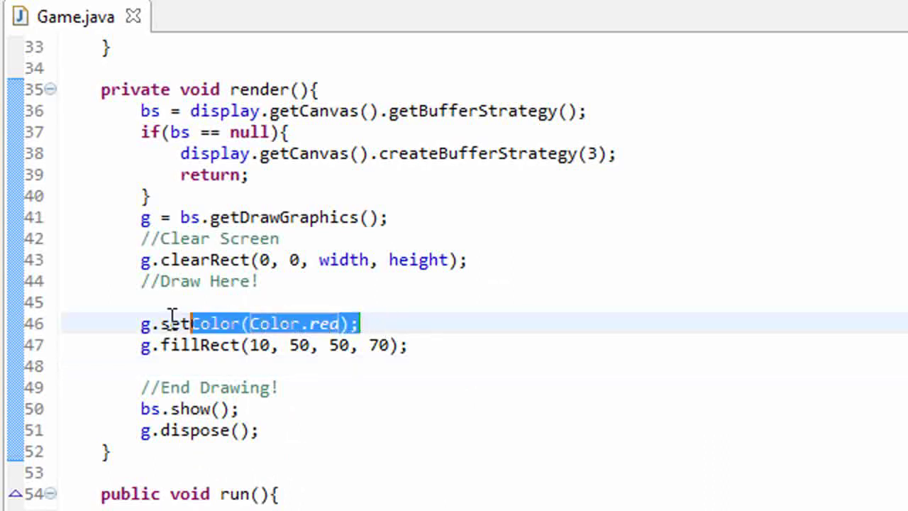
Review the setColor and fillRect lines, view the red rectangle in Tile Game!, and close the window.
left_click_drag(391, 323, 129, 321)
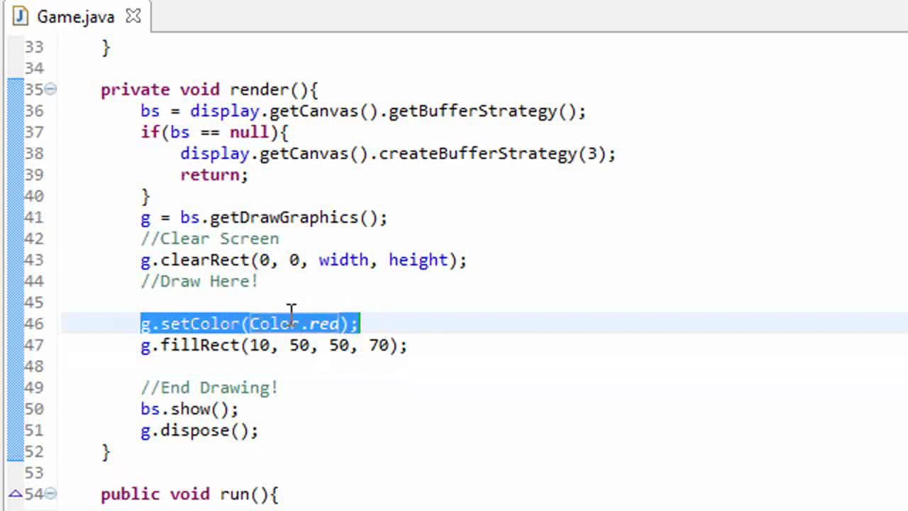
left_click(389, 325)
left_click(414, 346)
mouse_move(414, 345)
left_mouse_down()
mouse_move(136, 360)
mouse_move(139, 346)
left_mouse_up()
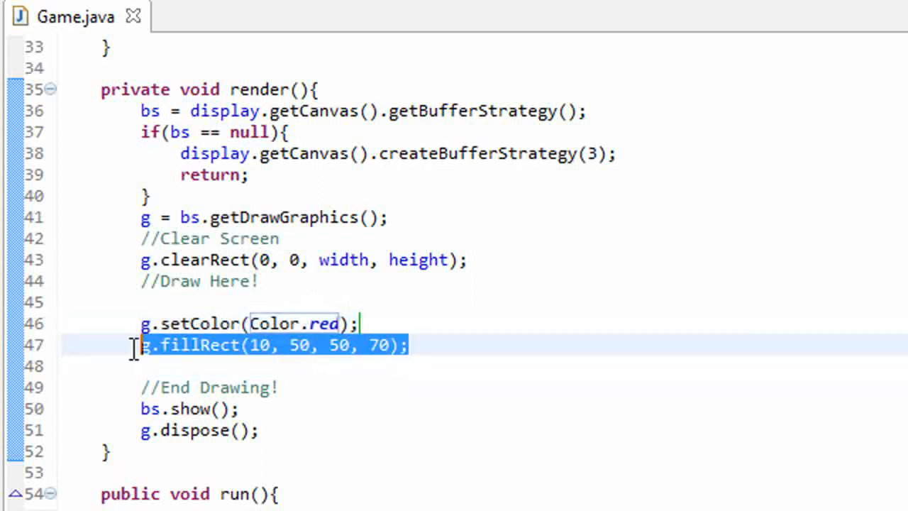
left_click(448, 342)
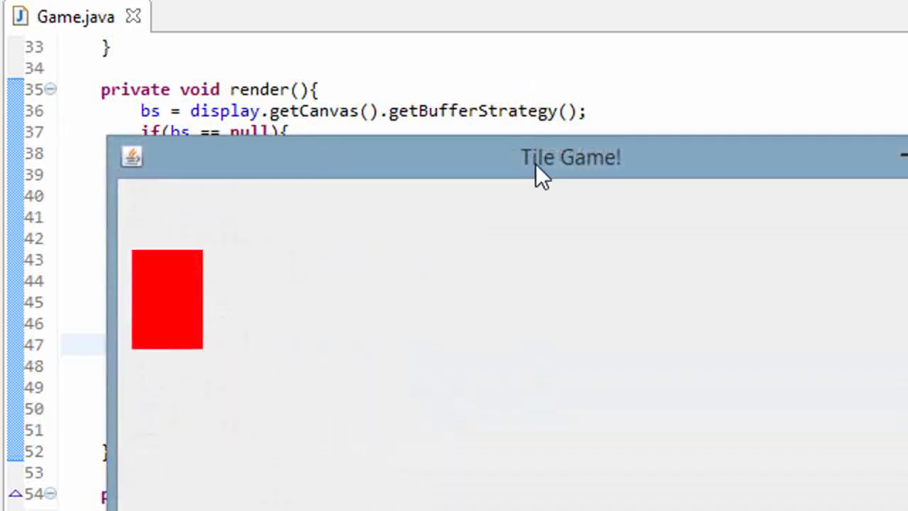
mouse_move(536, 164)
left_mouse_down()
mouse_move(774, 122)
mouse_move(866, 80)
left_mouse_up()
key("alt+F4")
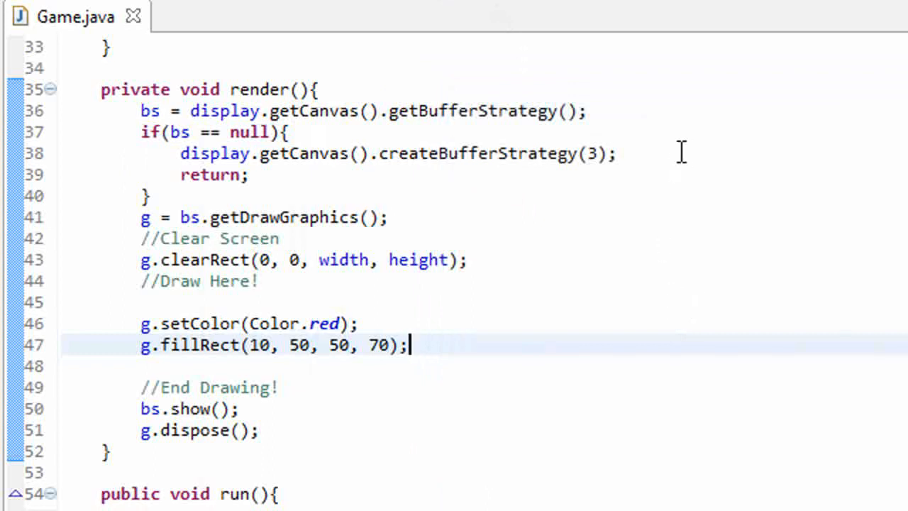
Add g.fillRect(0, 0, 10, 10); after the red rectangle via content assist and save.
key("Return")
type("g.fill")
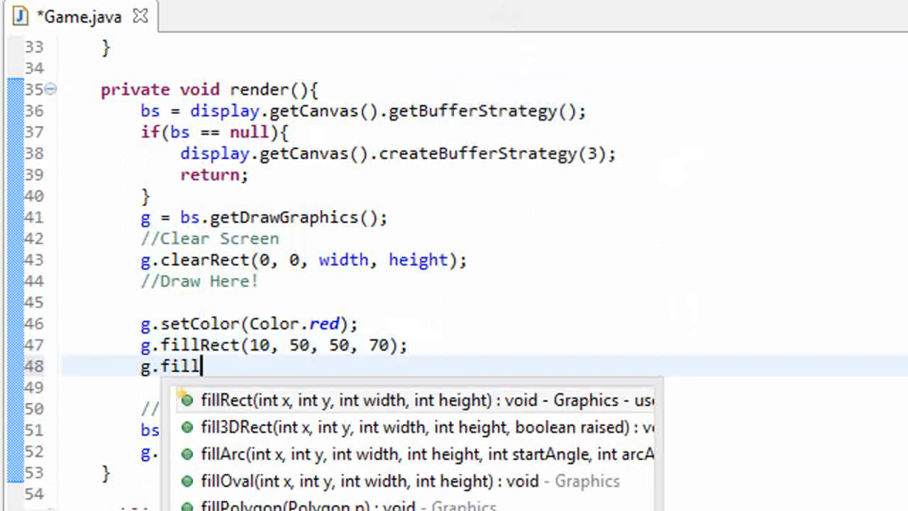
type("Rect")
key("Return")
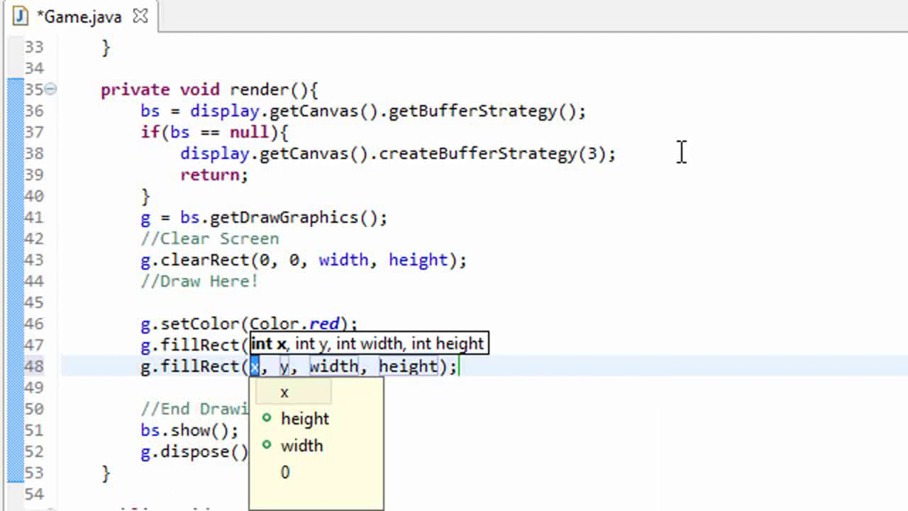
type("0")
key("Tab")
type("0")
key("Tab")
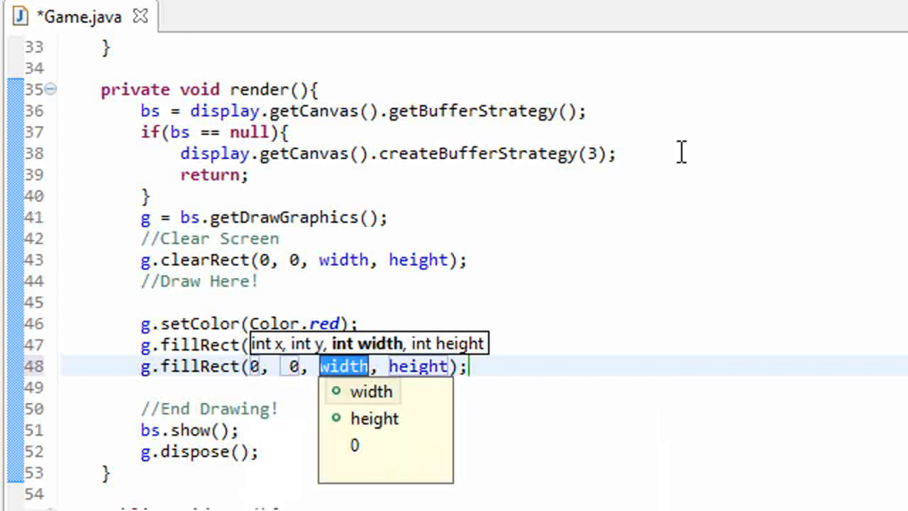
type("10")
key("Tab")
type("10")
key("Return")
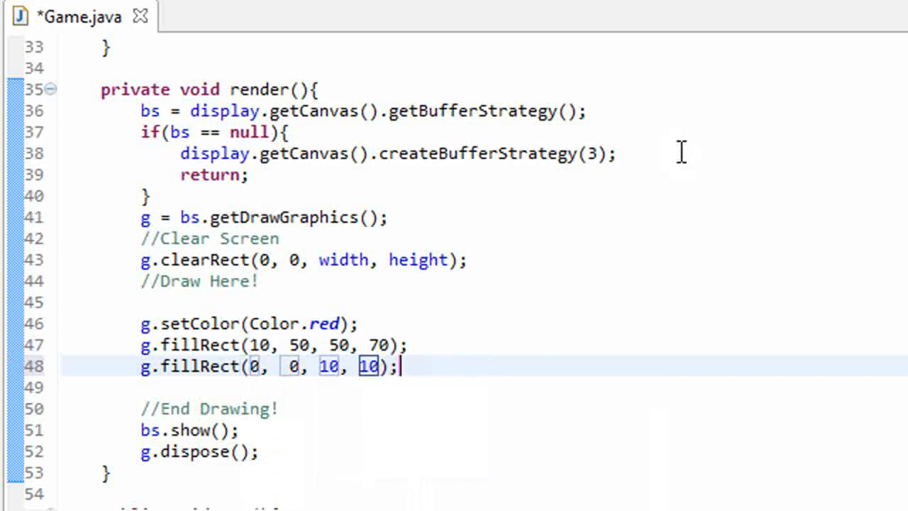
key("Left")
key("Left")
key("Left")
key("Left")
key("Left")
key("Left")
key("Left")
key("Left")
key("BackSpace")
key("ctrl+s")
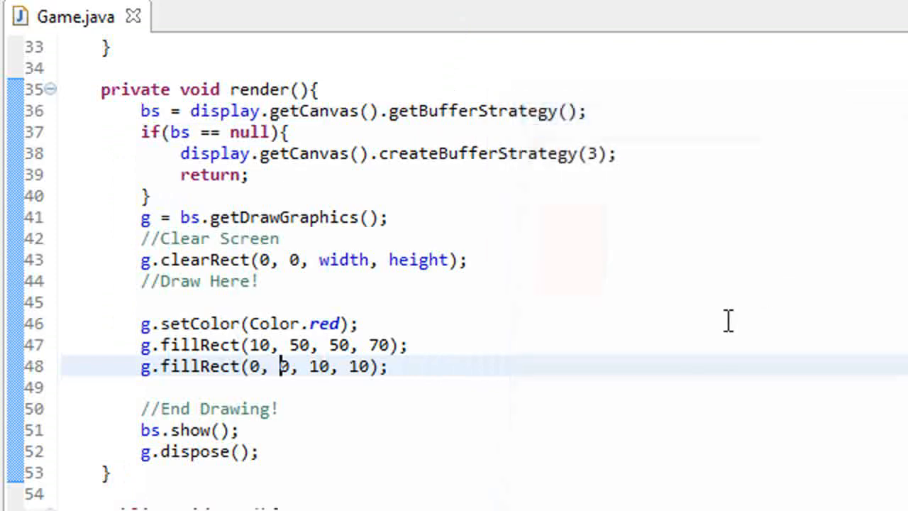
Insert g.setColor(Color.green); before the small fillRect and save Game.java.
left_click(522, 348)
key("Return")
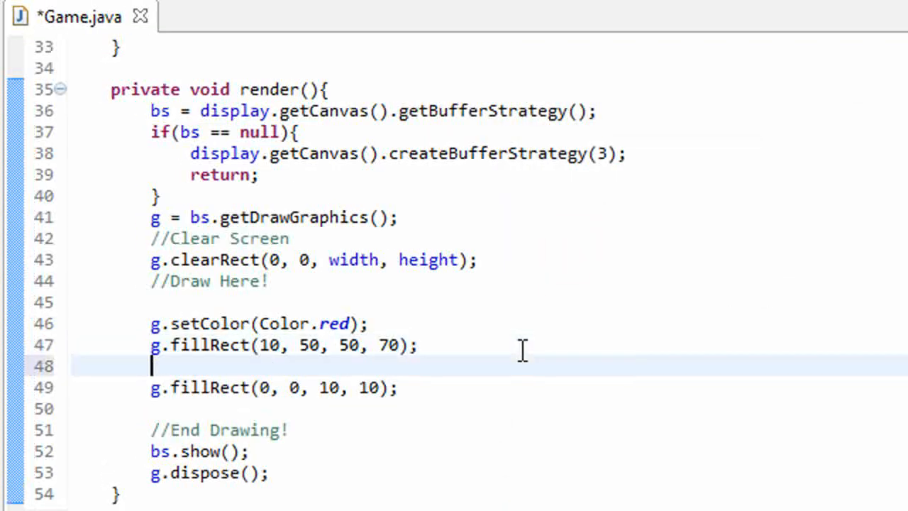
type("g.setColor")
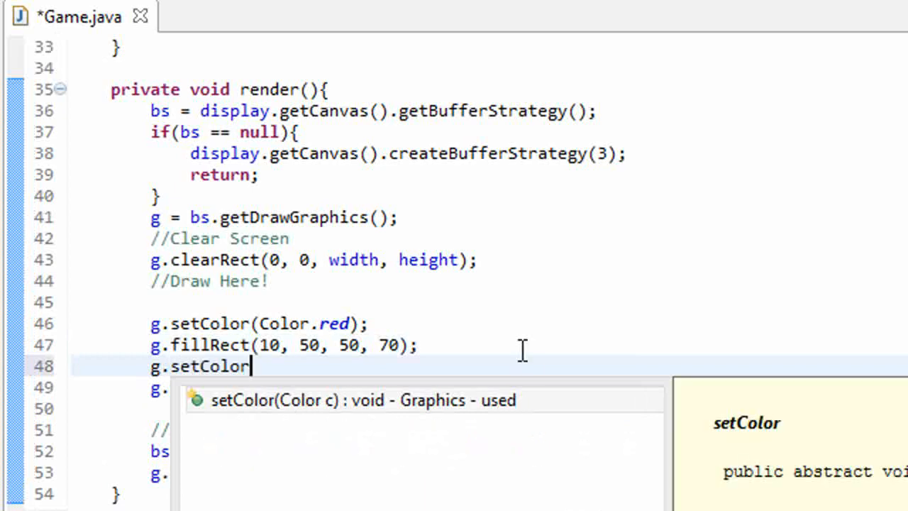
type("(Color.green);")
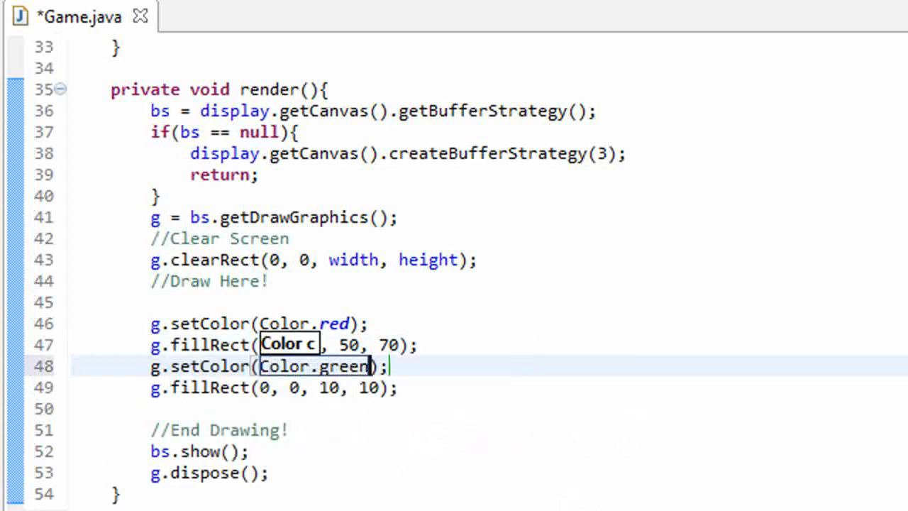
key("ctrl+s")
Review the red and green drawing statements, then run the game to see both shapes.
left_click(391, 325)
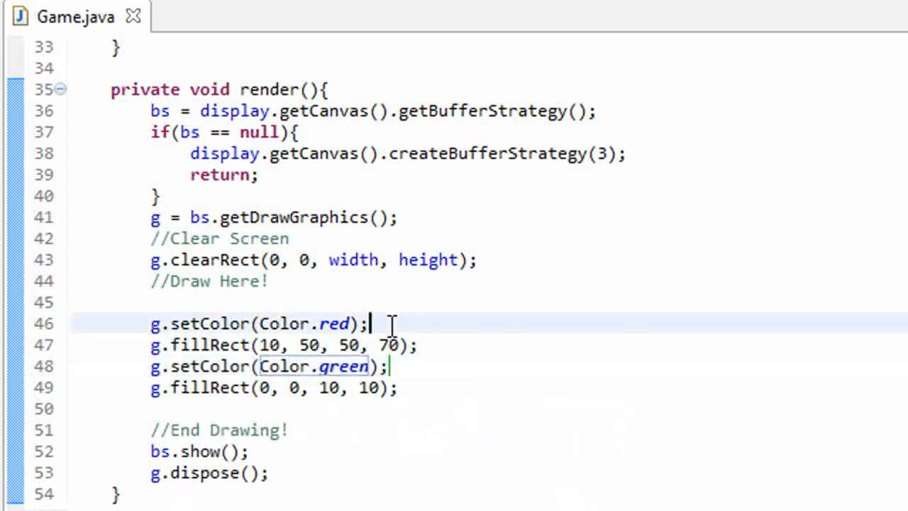
left_click_drag(430, 345, 136, 349)
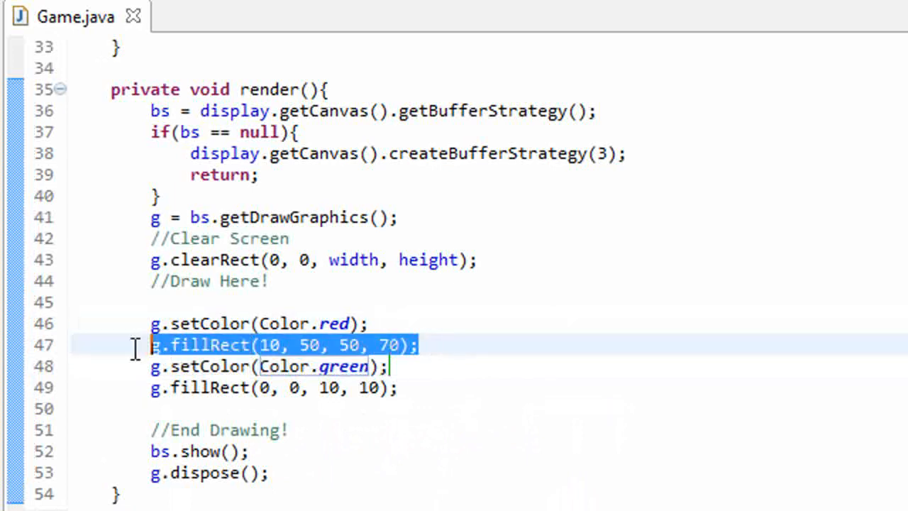
left_click(400, 373)
left_click_drag(410, 368, 146, 367)
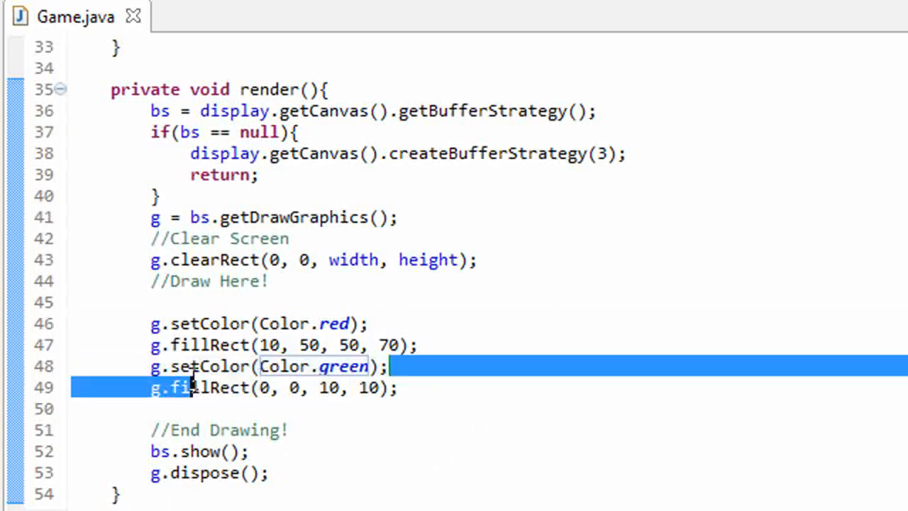
left_click_drag(399, 389, 149, 387)
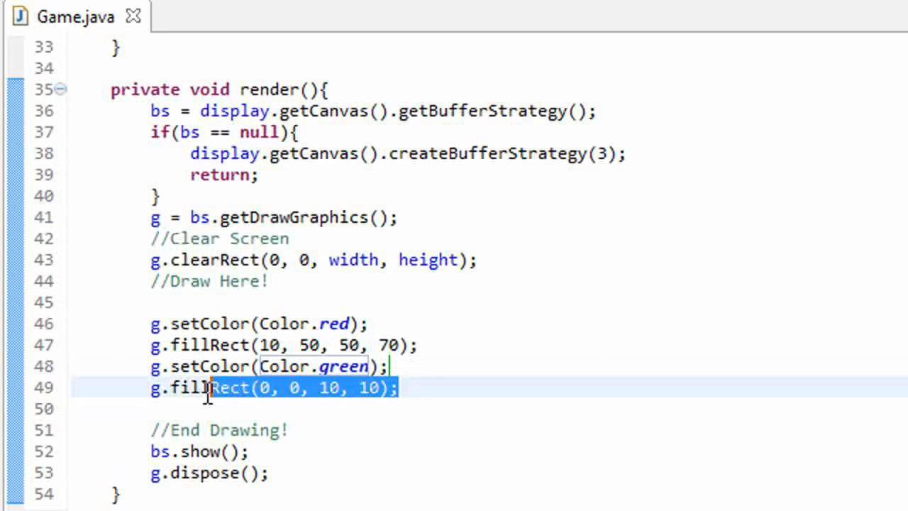
left_click(419, 387)
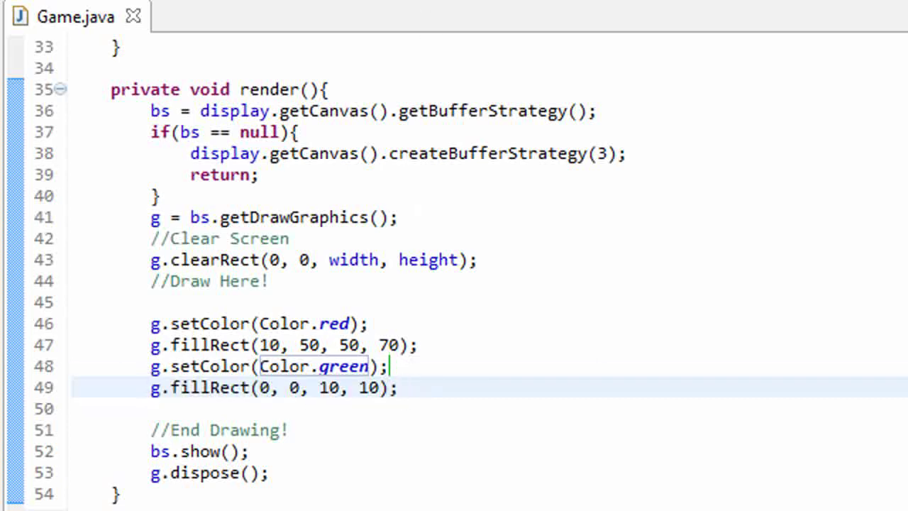
left_click(415, 5)
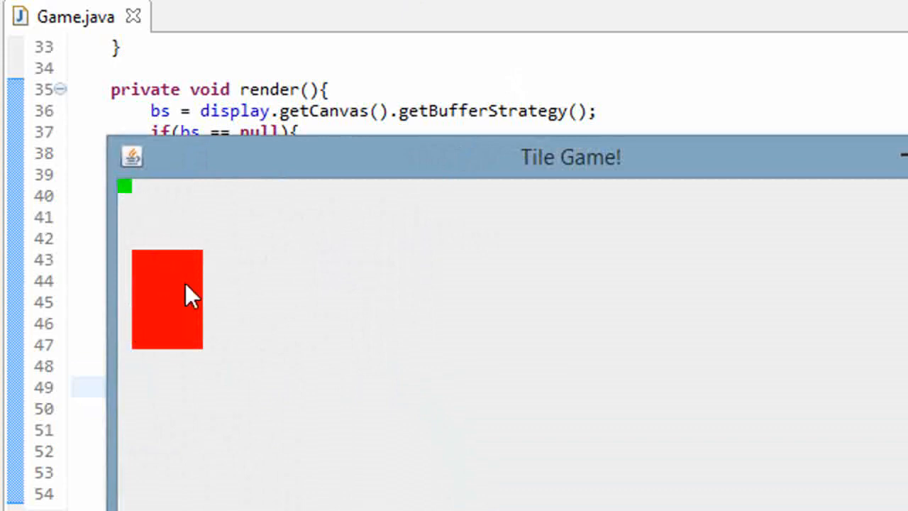
Close the Tile Game! window and review the setColor and fillRect lines in render().
left_click(907, 156)
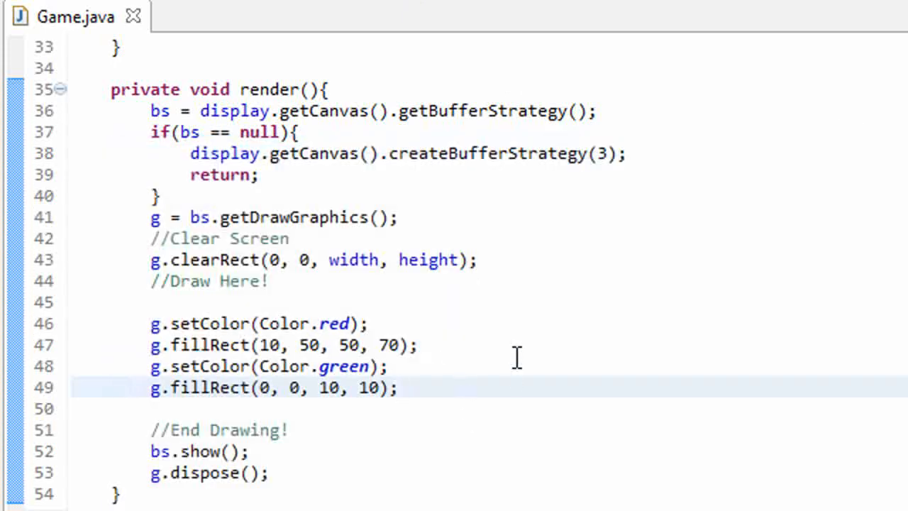
left_click(396, 321)
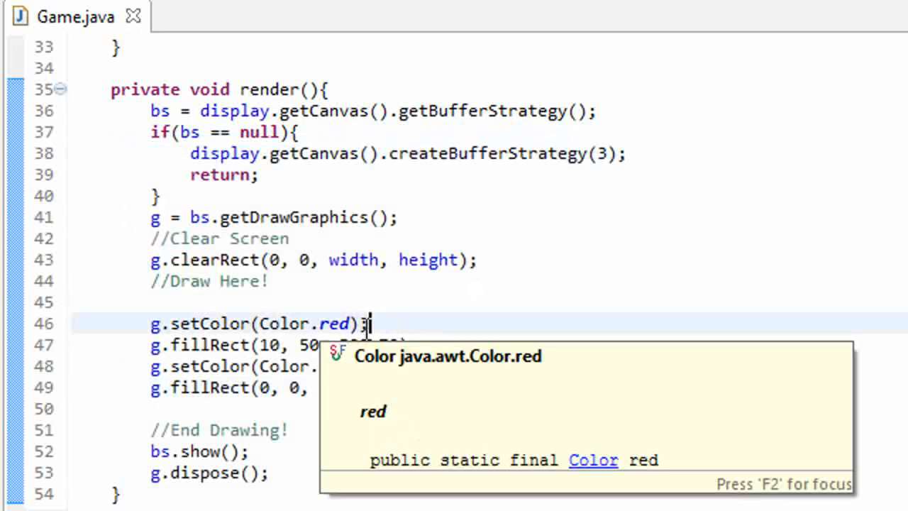
left_click(300, 389)
left_click(318, 302)
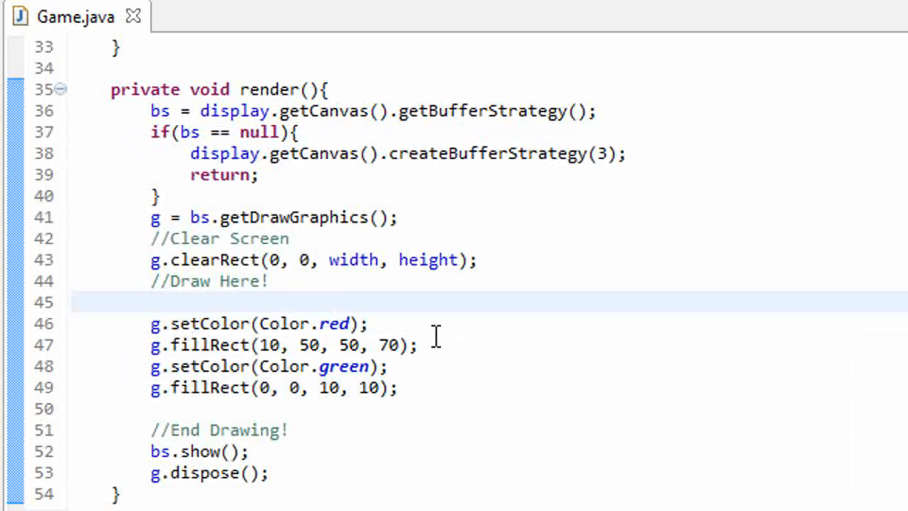
left_click(391, 345)
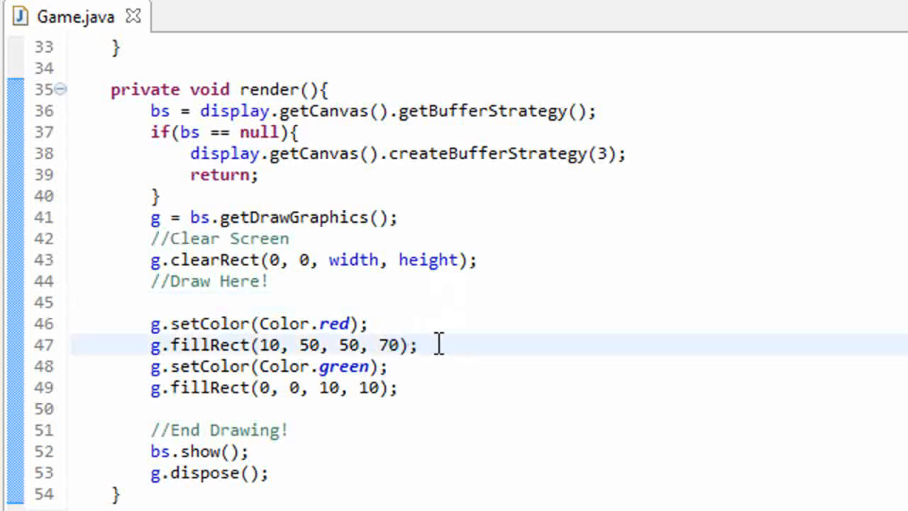
left_click(406, 364)
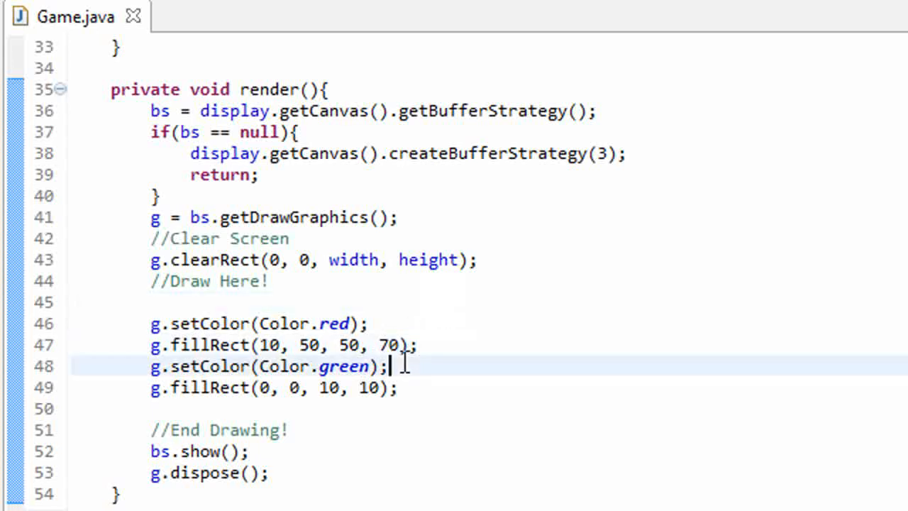
left_click_drag(397, 366, 253, 366)
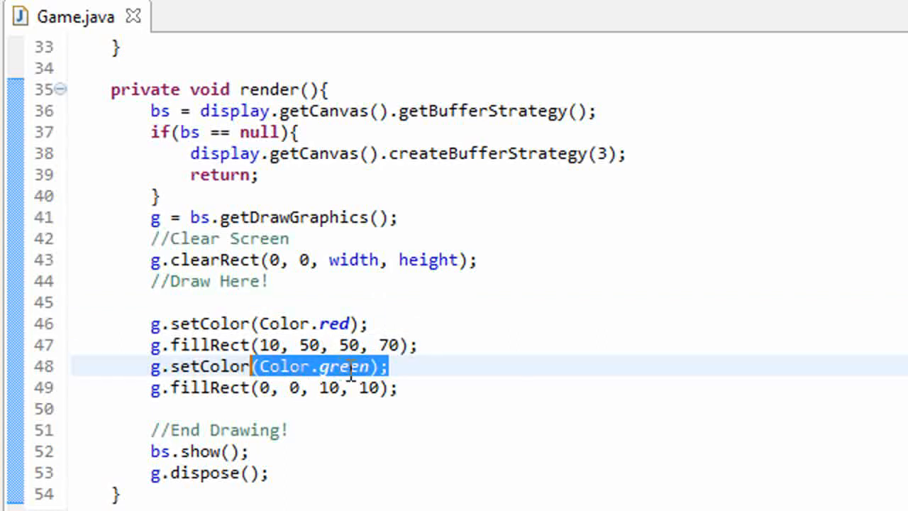
left_click(411, 390)
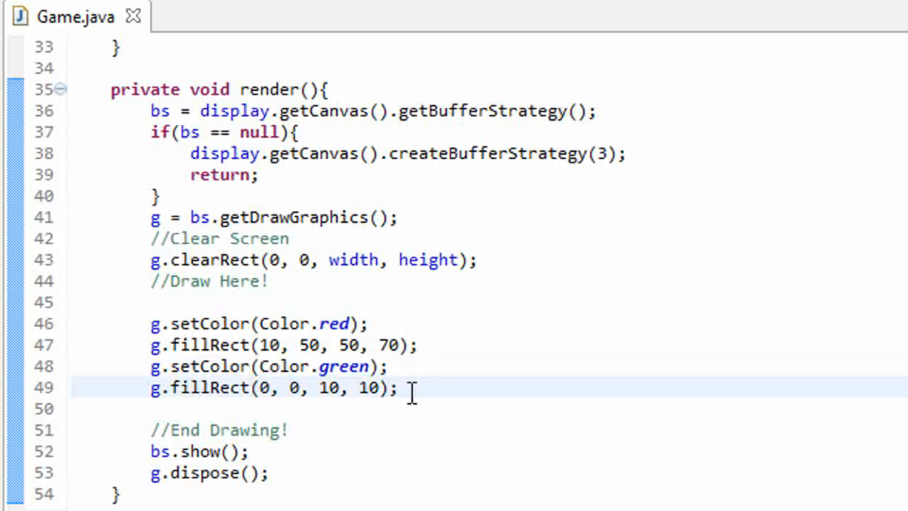